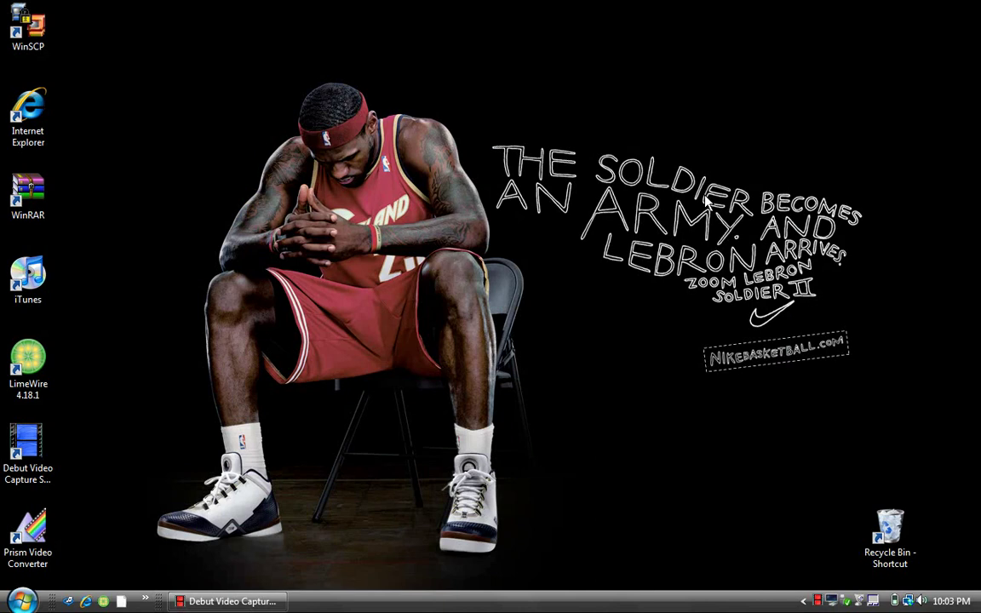
Open iTunes and bring up the playback options in the info of 2Pac's song "2 Of Amerikaz Most Wanted".
left_click(23, 290)
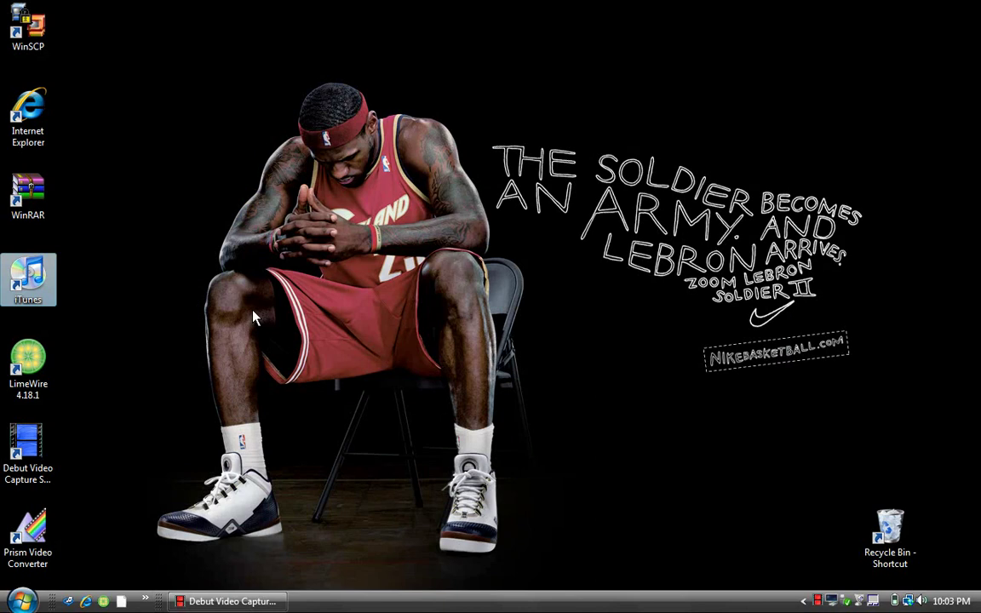
left_click(253, 317)
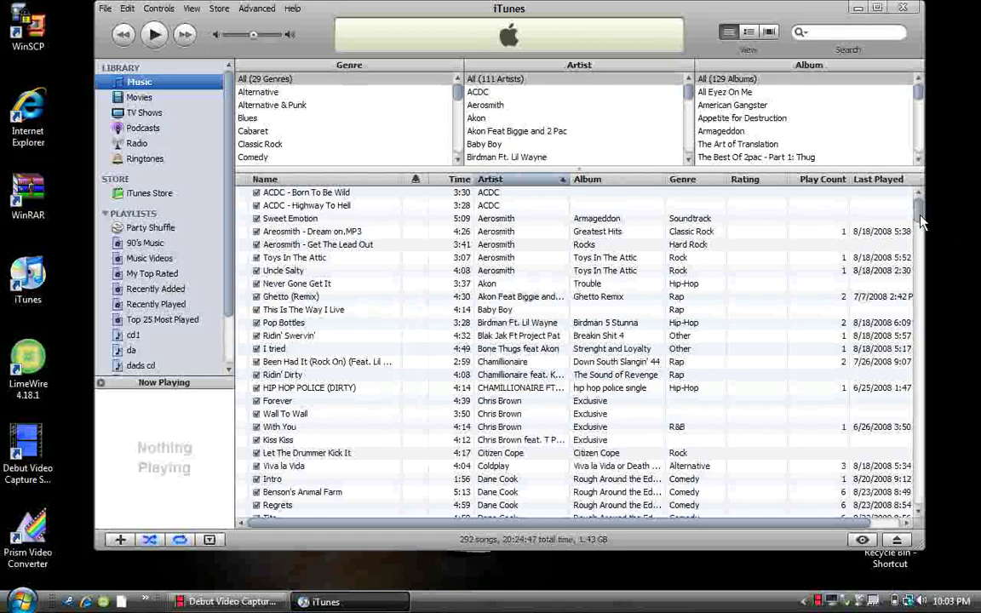
left_click_drag(920, 221, 916, 428)
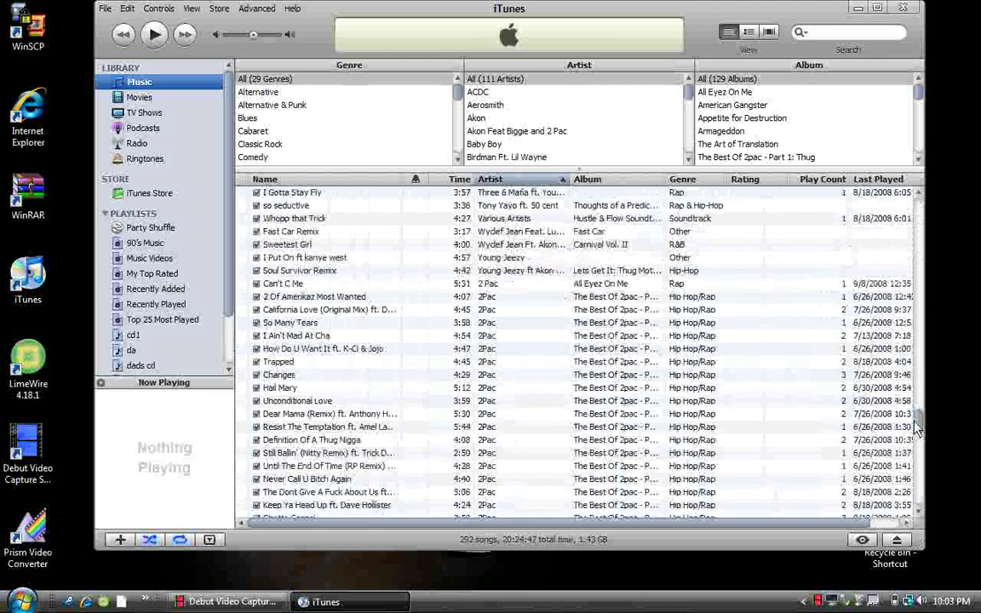
left_click(444, 304)
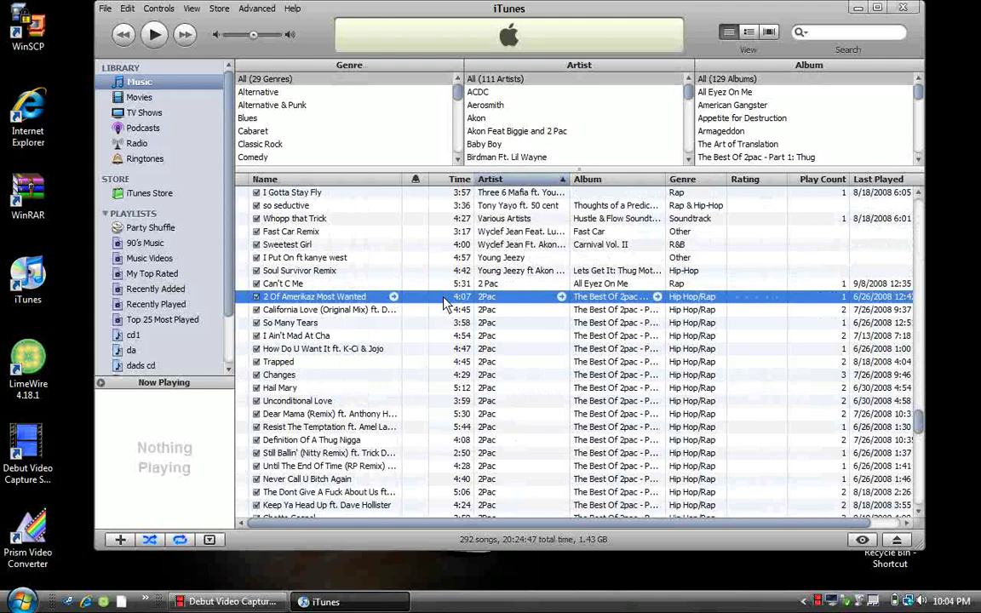
right_click(451, 305)
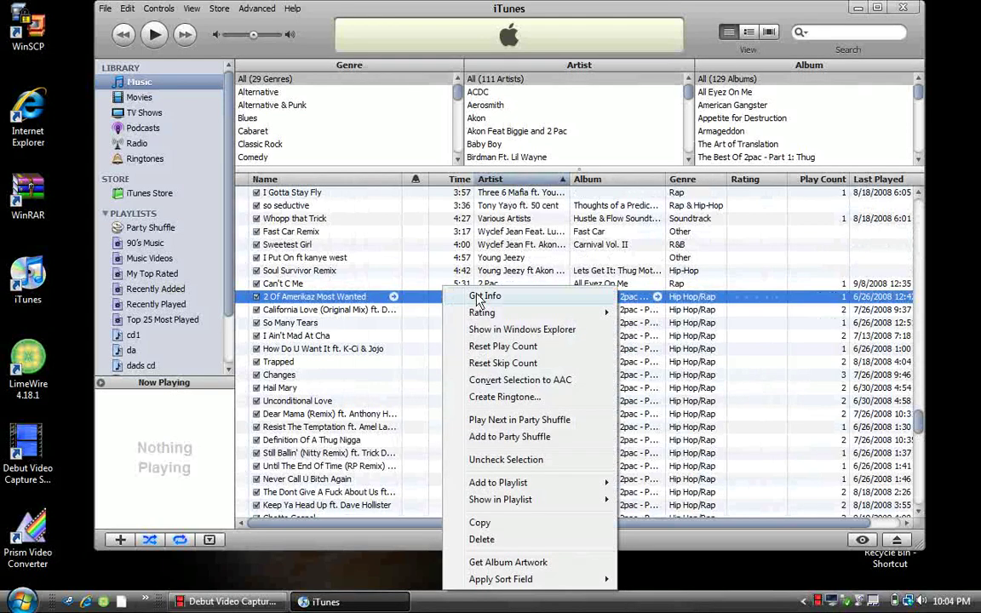
key("Escape")
key("ctrl+i")
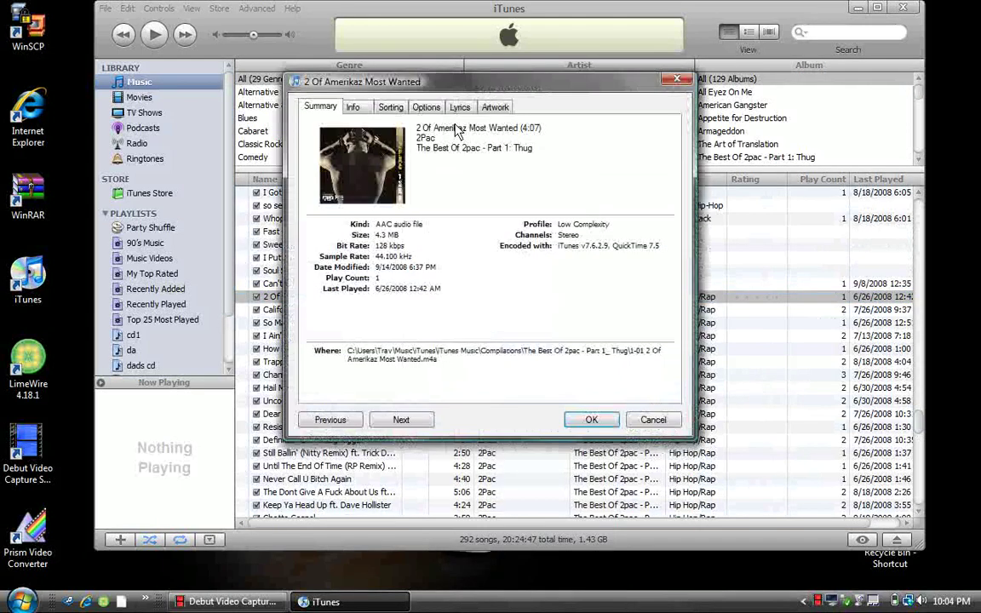
left_click(426, 108)
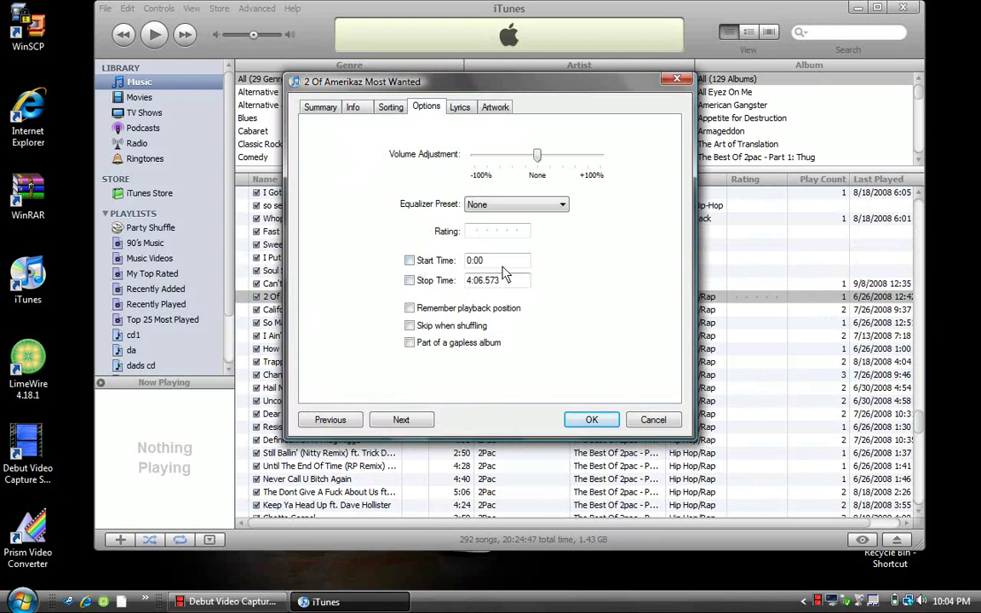
Enable the song's start time at 0:00, set its stop time to 0:30 and apply the options.
left_click(409, 260)
key("BackSpace")
key("BackSpace")
key("BackSpace")
type(":")
key("BackSpace")
key("BackSpace")
type("0:")
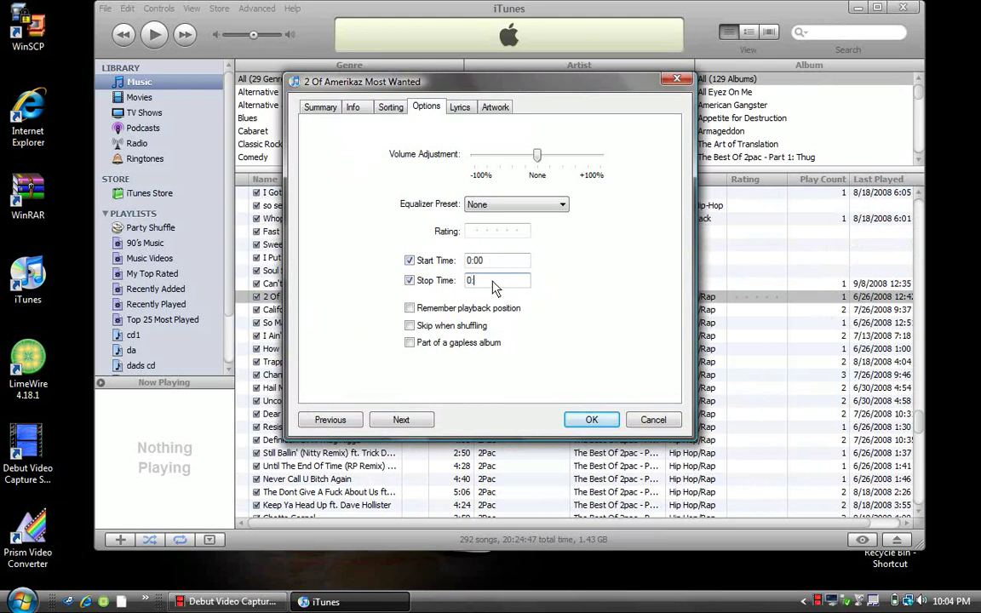
type("30")
left_click(586, 421)
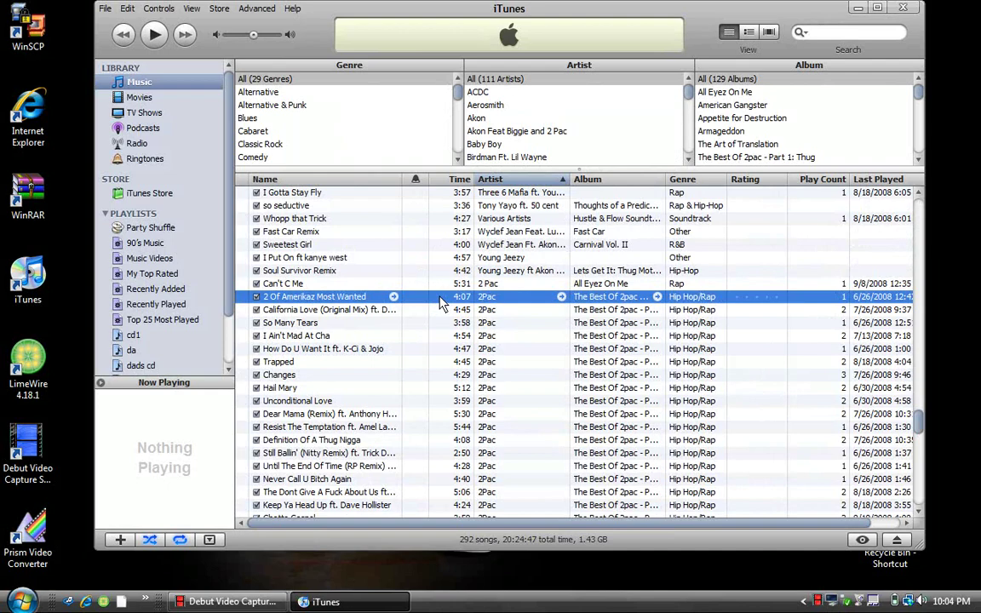
Convert the trimmed song to AAC and pause playback of the new 30-second copy.
right_click(441, 304)
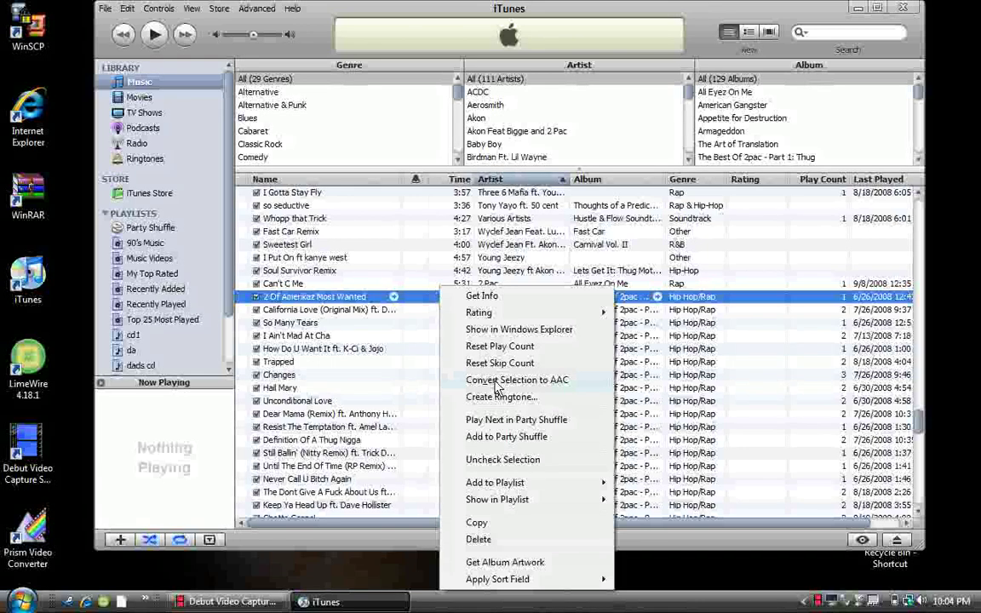
key("Escape")
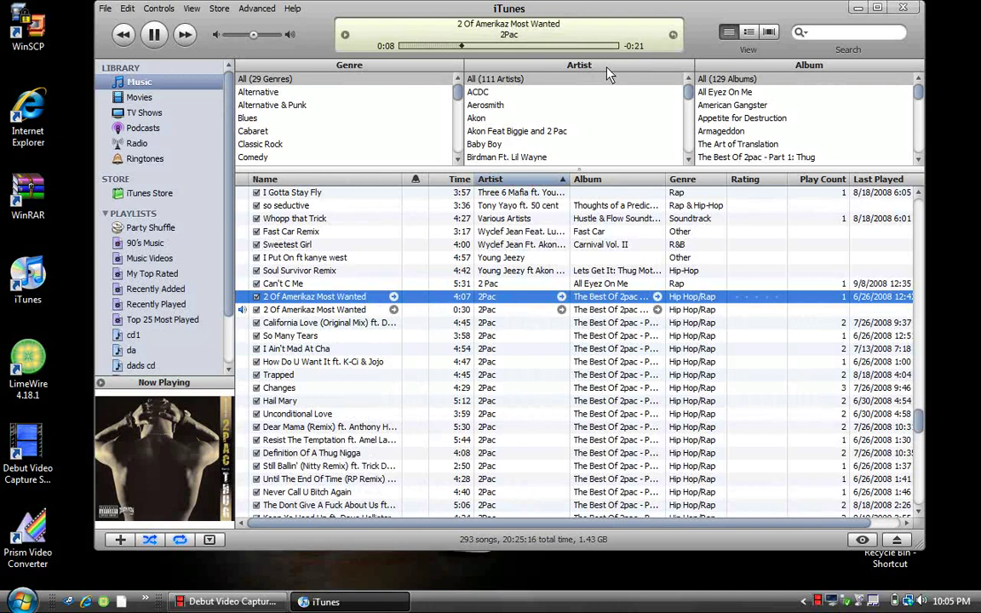
left_click(153, 36)
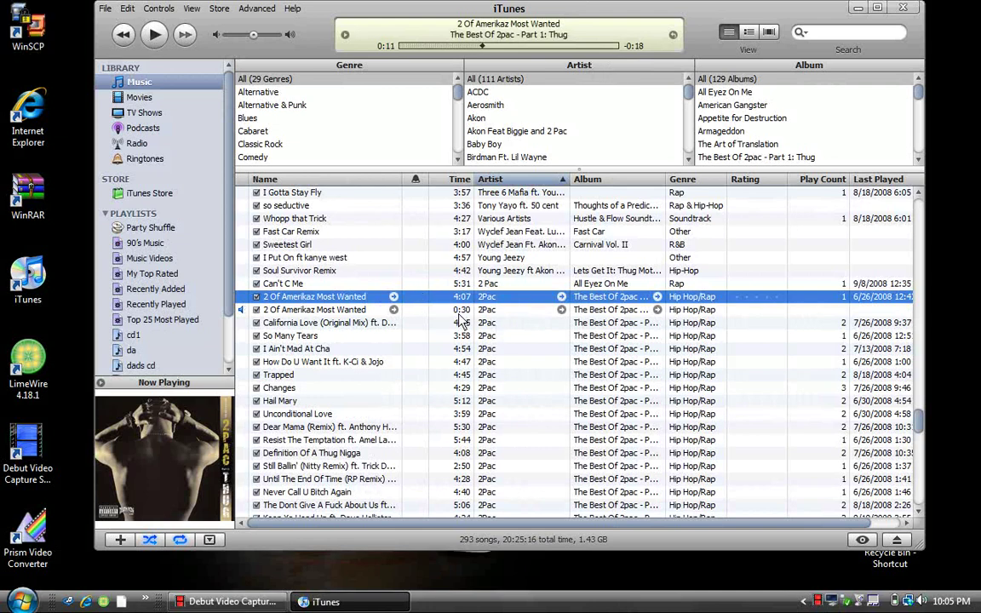
Turn off the stop time in the original full-length song's options and apply the change.
right_click(456, 297)
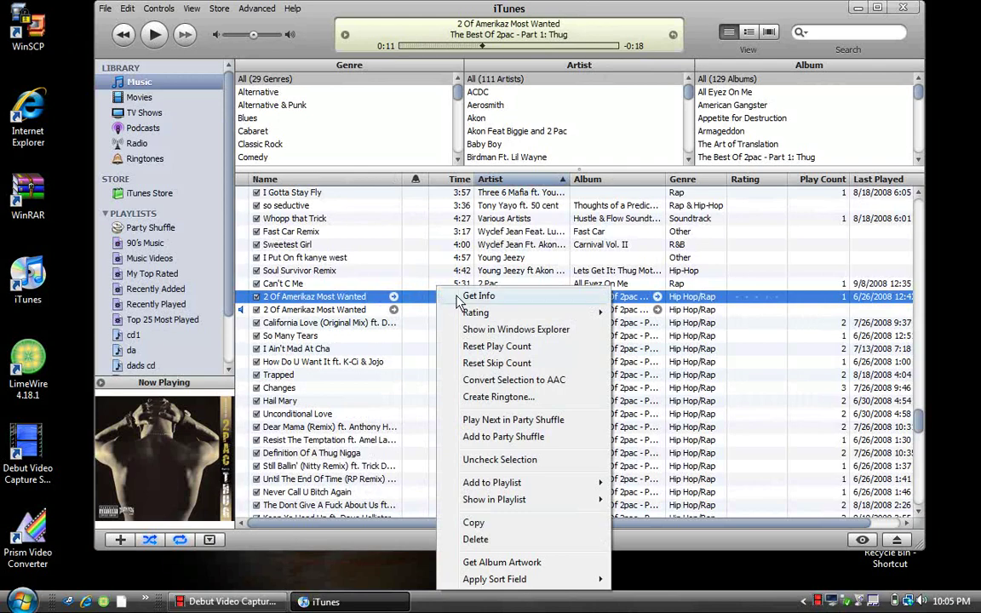
left_click(477, 296)
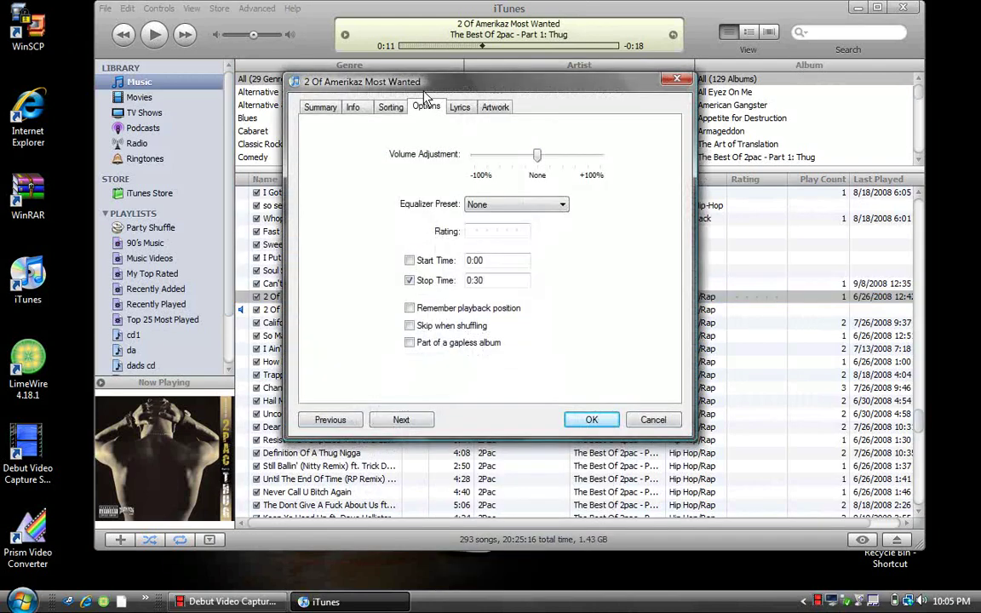
left_click(409, 280)
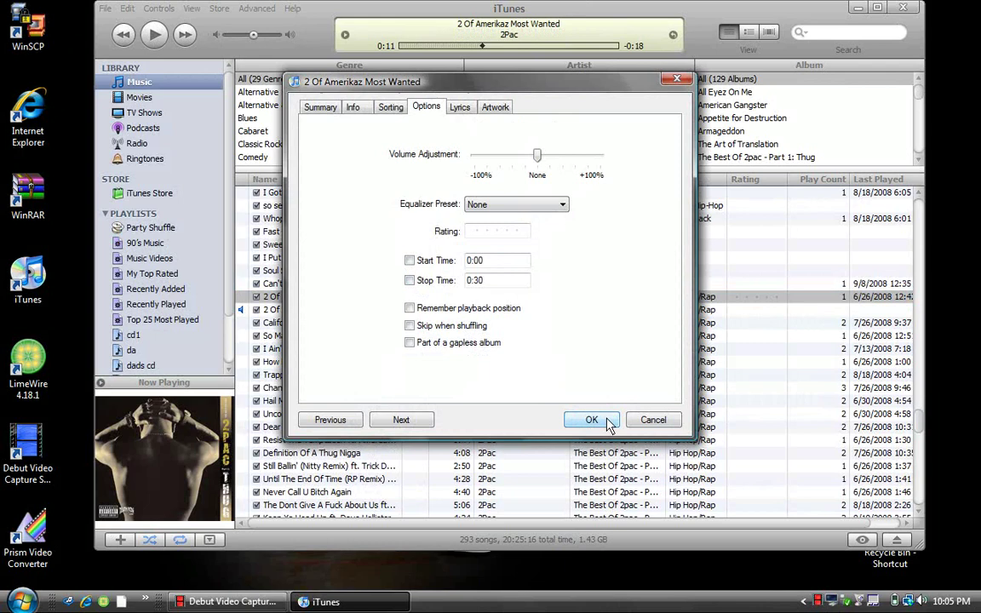
left_click(610, 424)
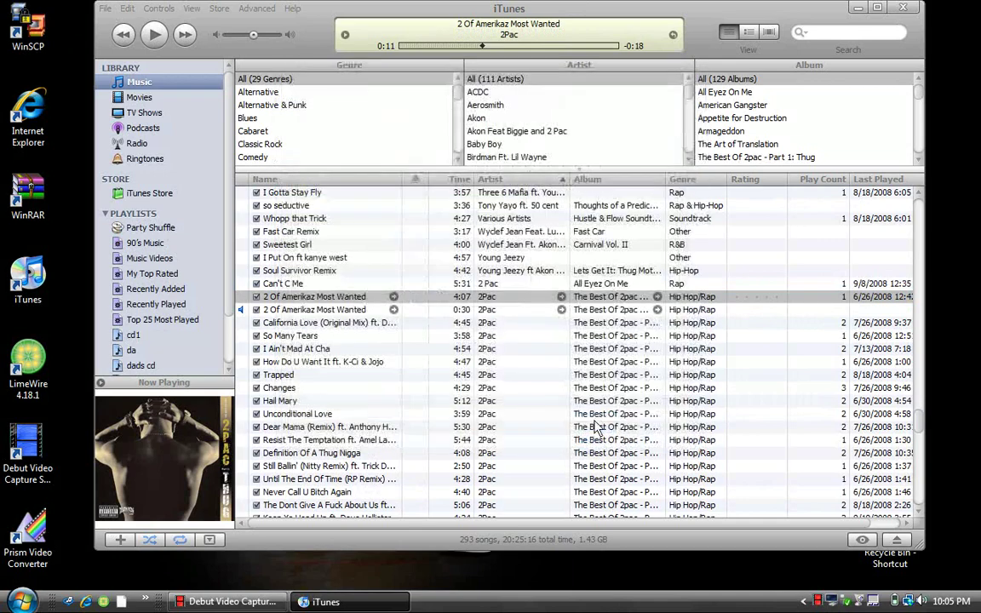
Copy the 0:30 version of "2 Of Amerikaz Most Wanted" from the library to the desktop and minimize iTunes.
left_click(432, 311)
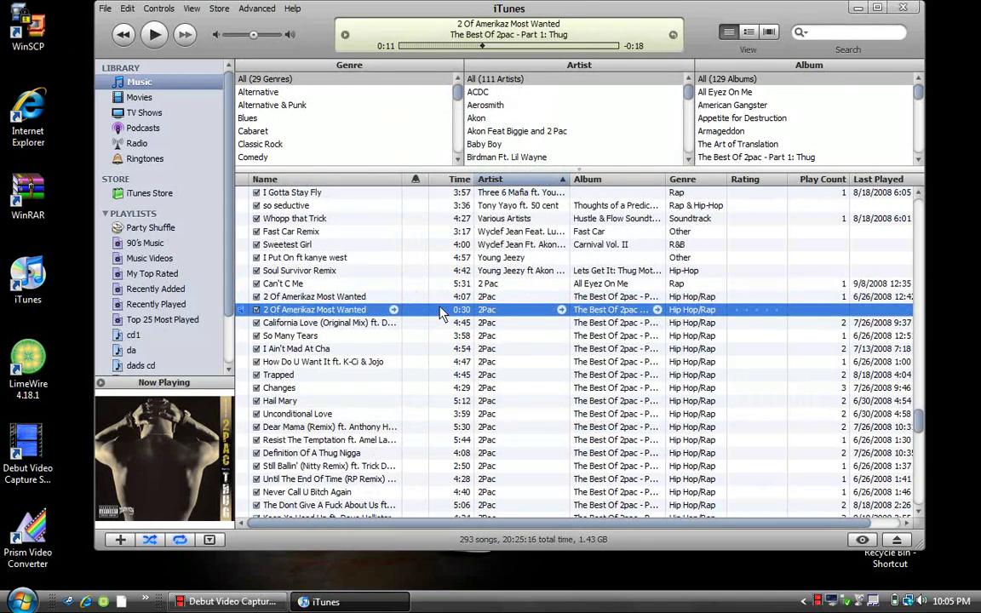
left_click_drag(443, 313, 952, 285)
left_click(952, 285)
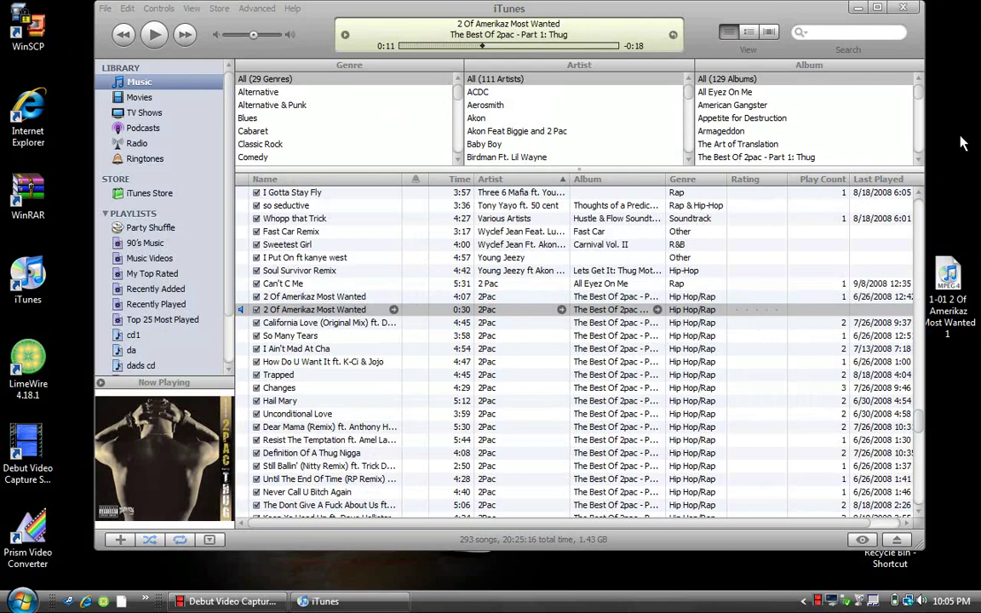
left_click(775, 21)
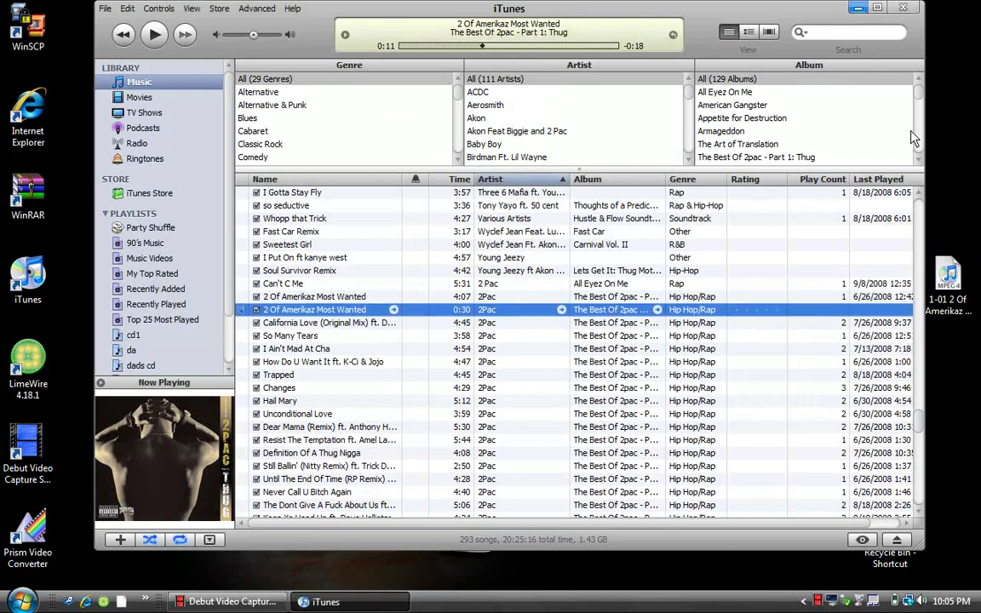
left_click(857, 8)
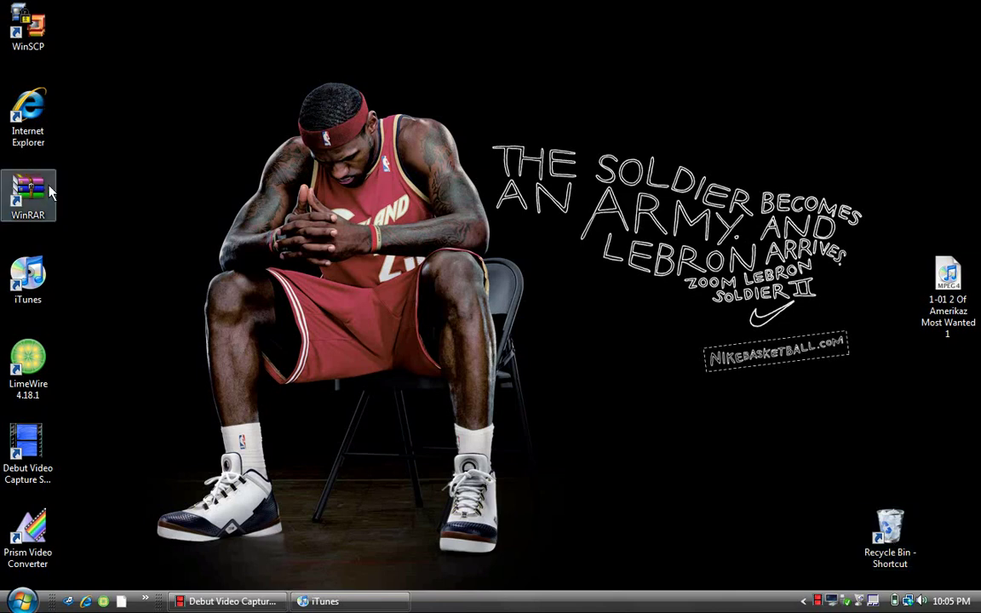
Open WinRAR, change the extension of the desktop file "1-01 2 Of Amerikaz Most Wanted 1" to .m4r and close WinRAR.
double_click(47, 196)
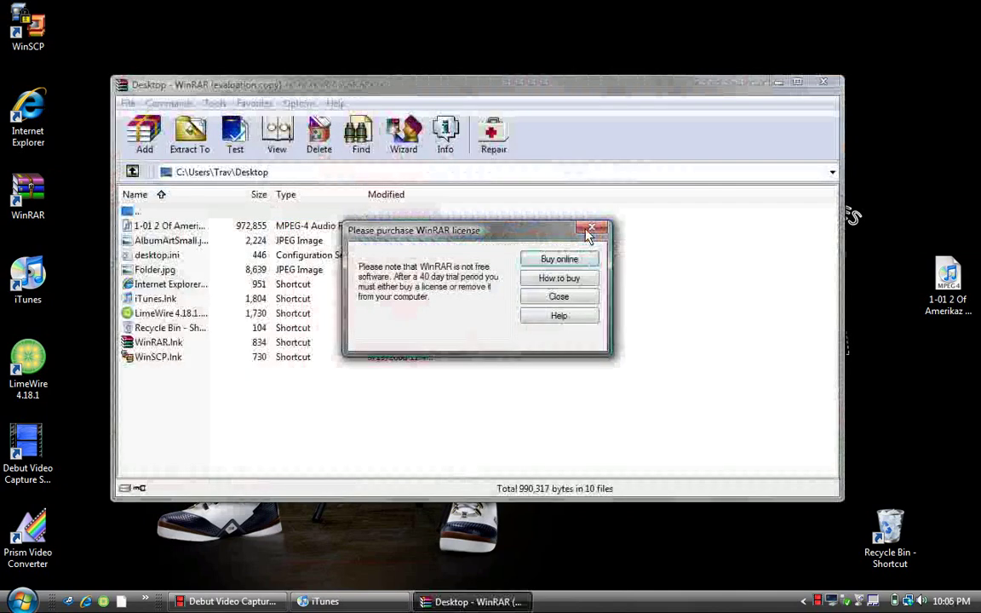
left_click(590, 230)
left_click(201, 228)
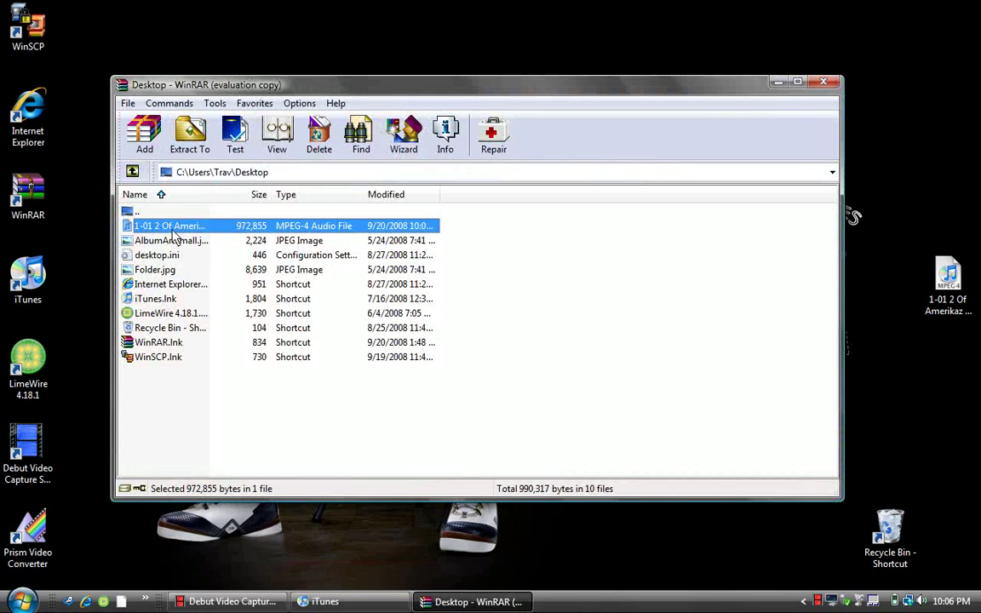
right_click(228, 236)
left_click(306, 461)
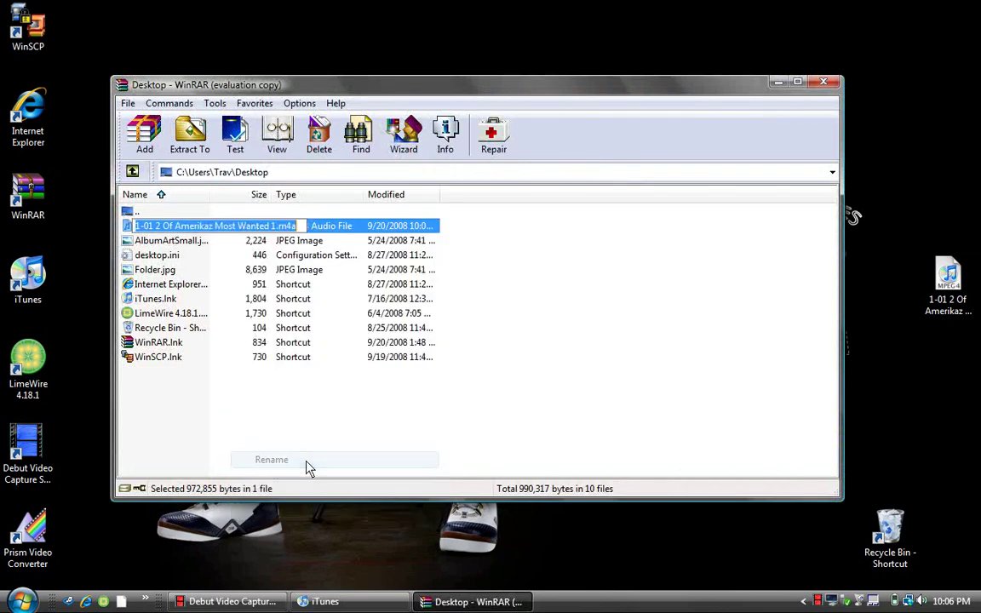
left_click(298, 226)
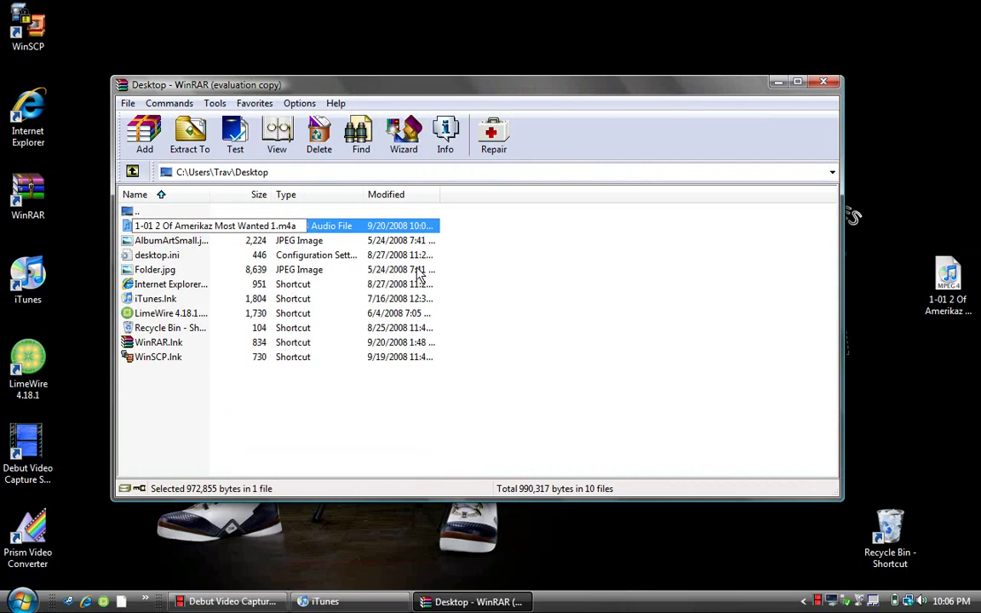
key("BackSpace")
type("r")
left_click(943, 379)
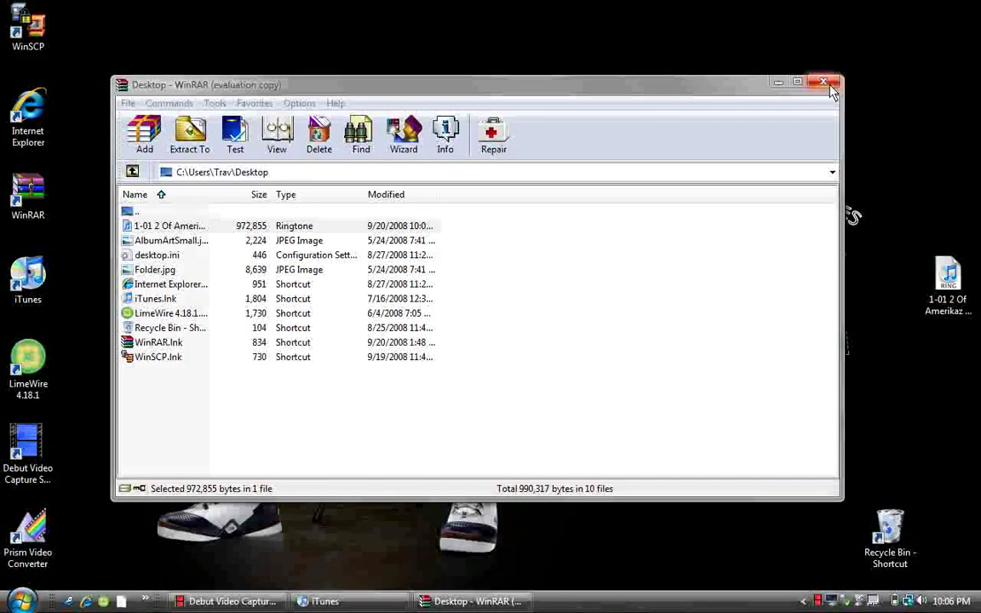
key("alt+F4")
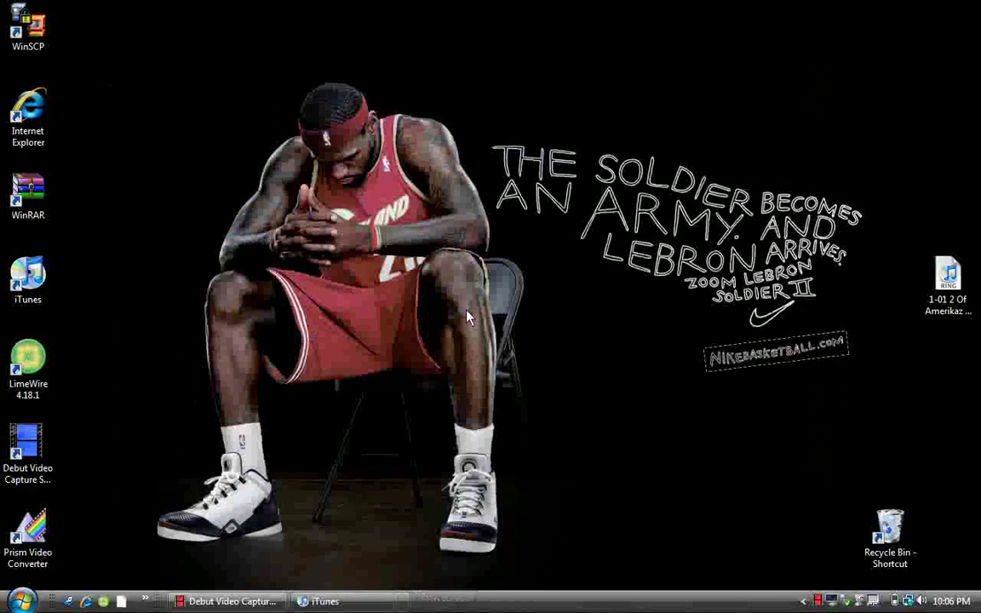
Open WinSCP and log in to the phone with the stored root session.
left_click(27, 23)
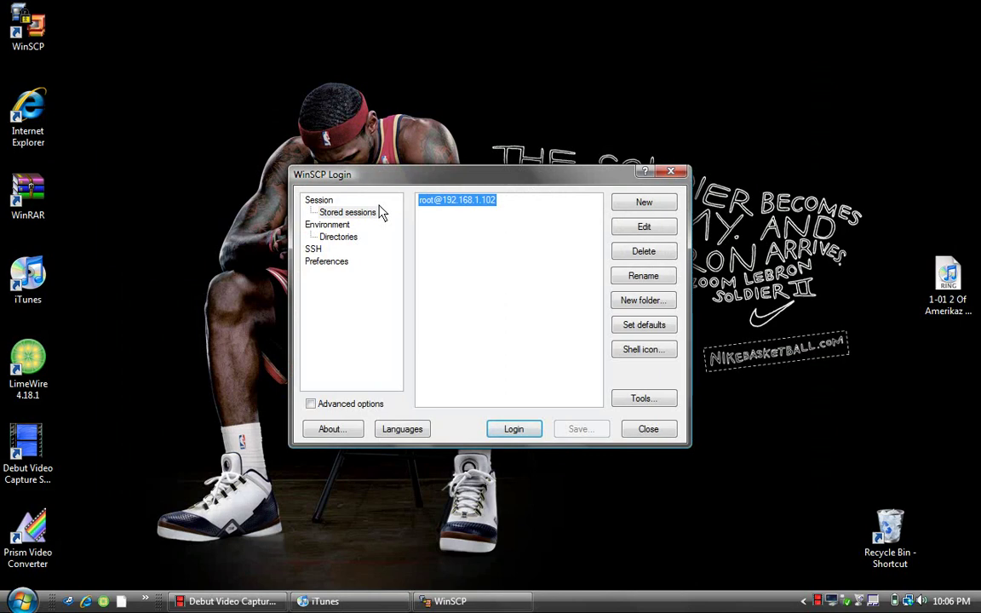
left_click(516, 429)
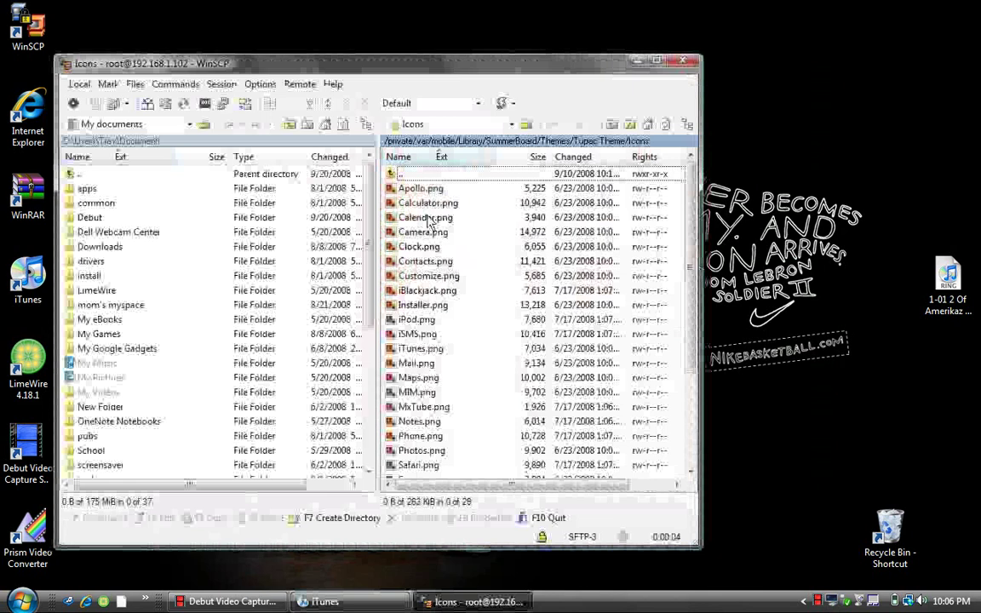
Go up the phone's directory tree from the Tupac Theme Icons folder to /private/var.
double_click(392, 175)
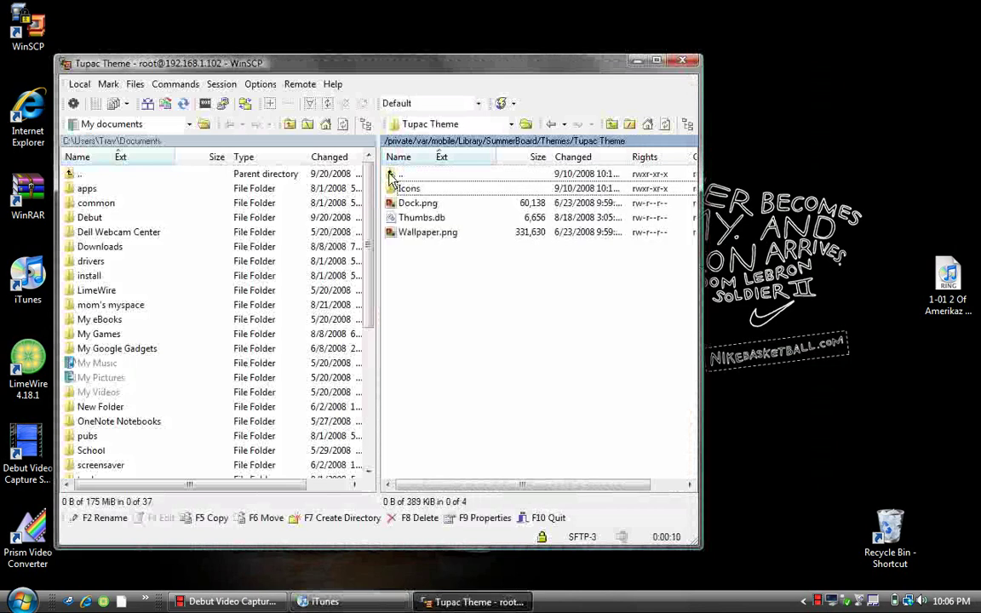
double_click(391, 175)
double_click(392, 175)
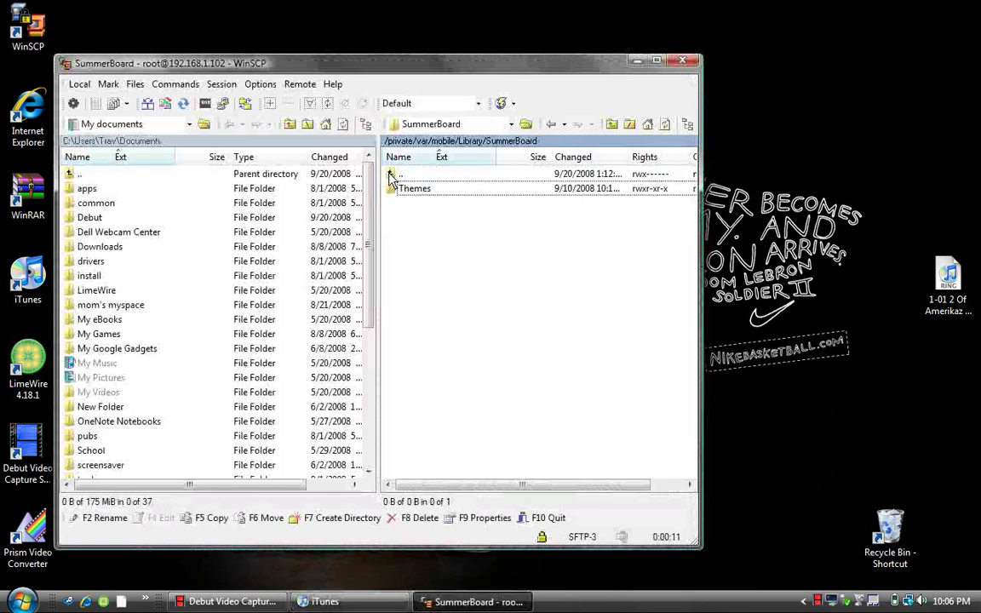
double_click(391, 177)
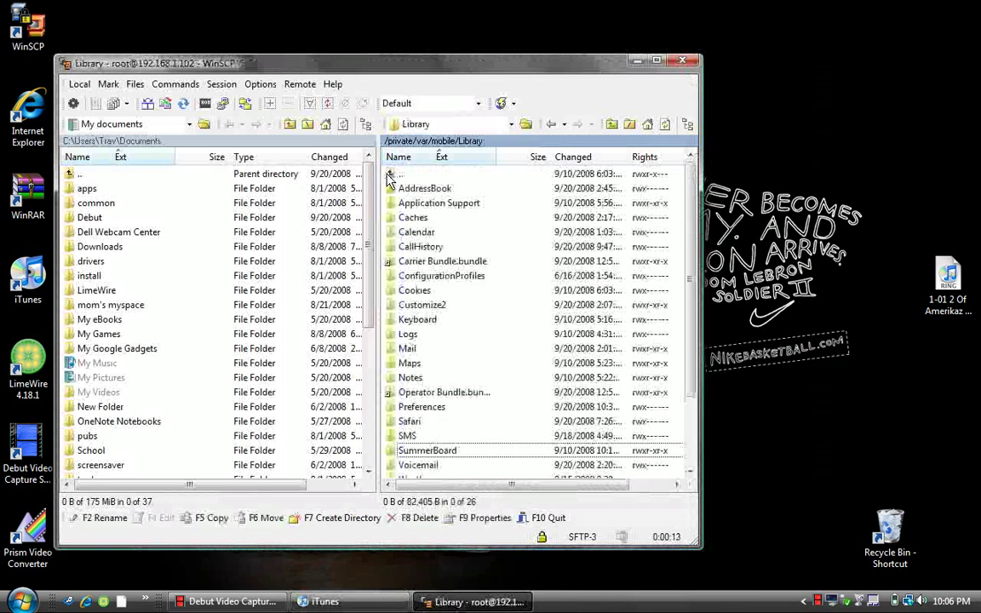
double_click(391, 176)
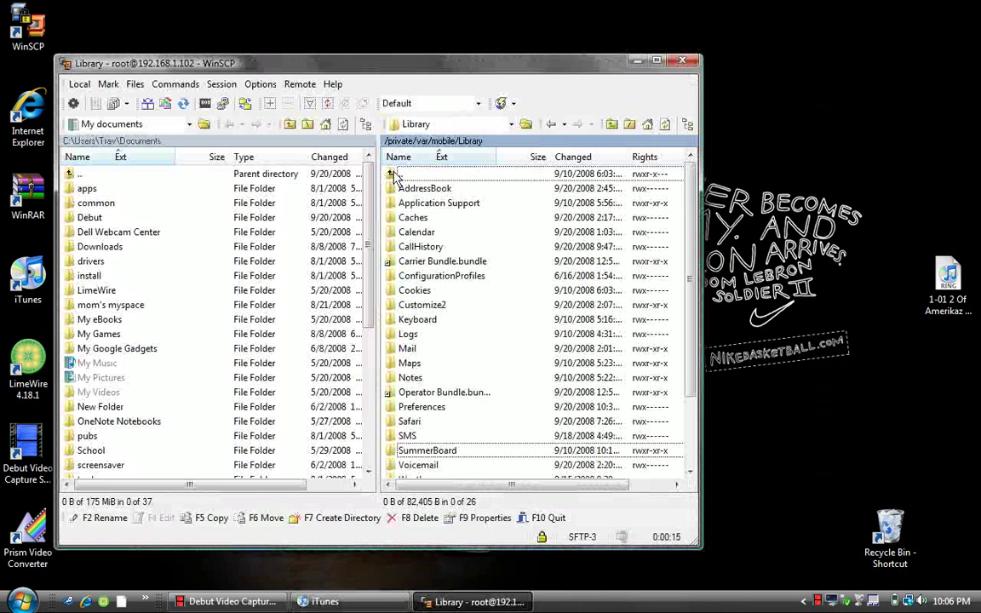
double_click(390, 175)
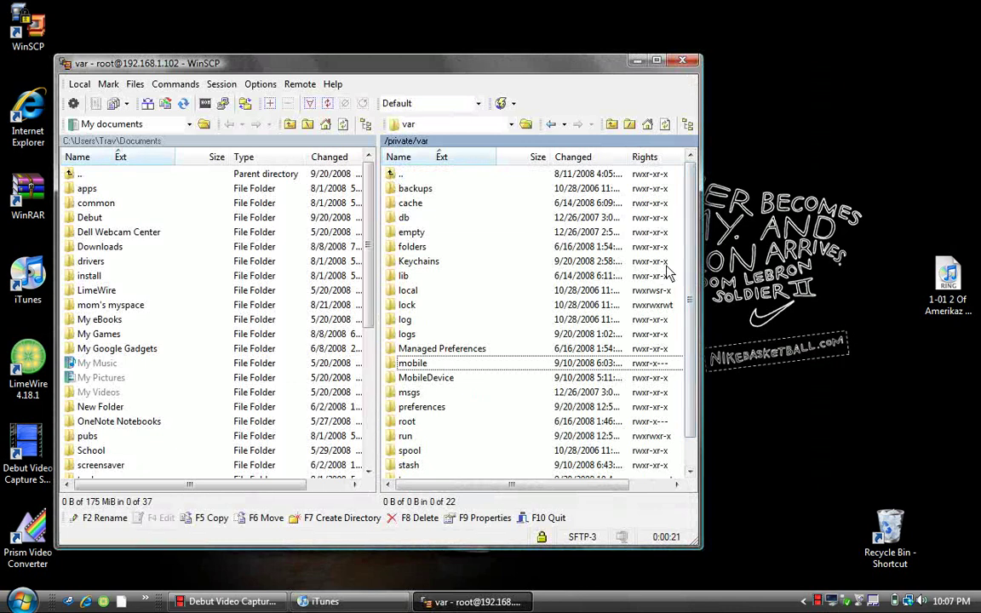
Open the Ringtones folder inside /private/var/stash on the phone.
scroll(622, 242, "down", 1)
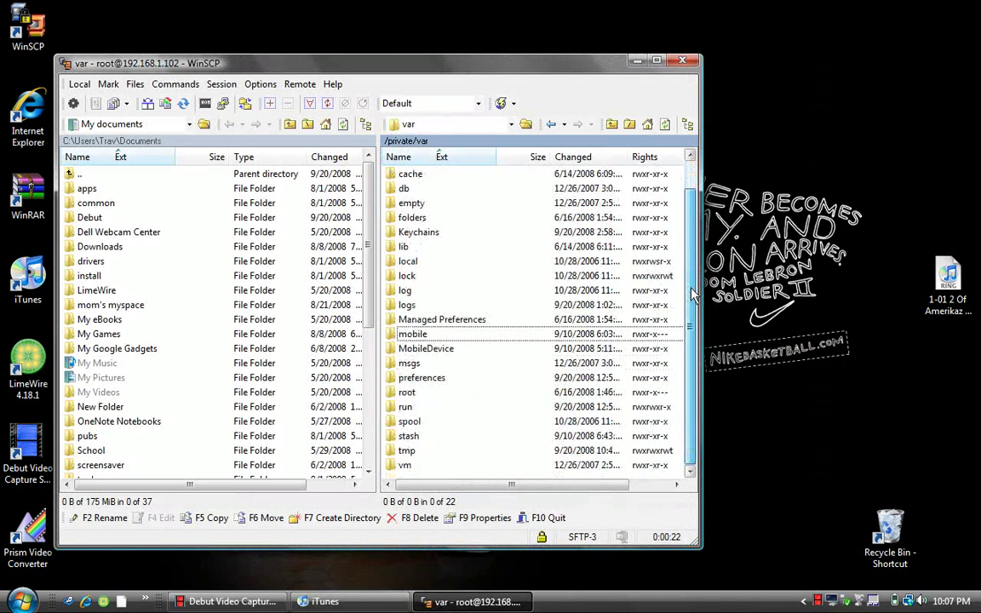
left_click(407, 438)
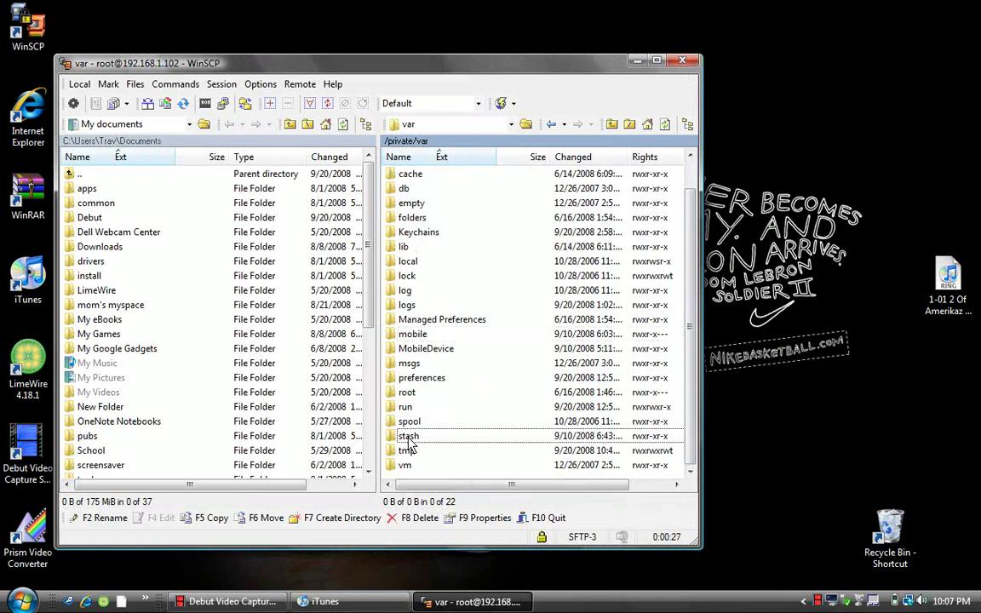
double_click(409, 438)
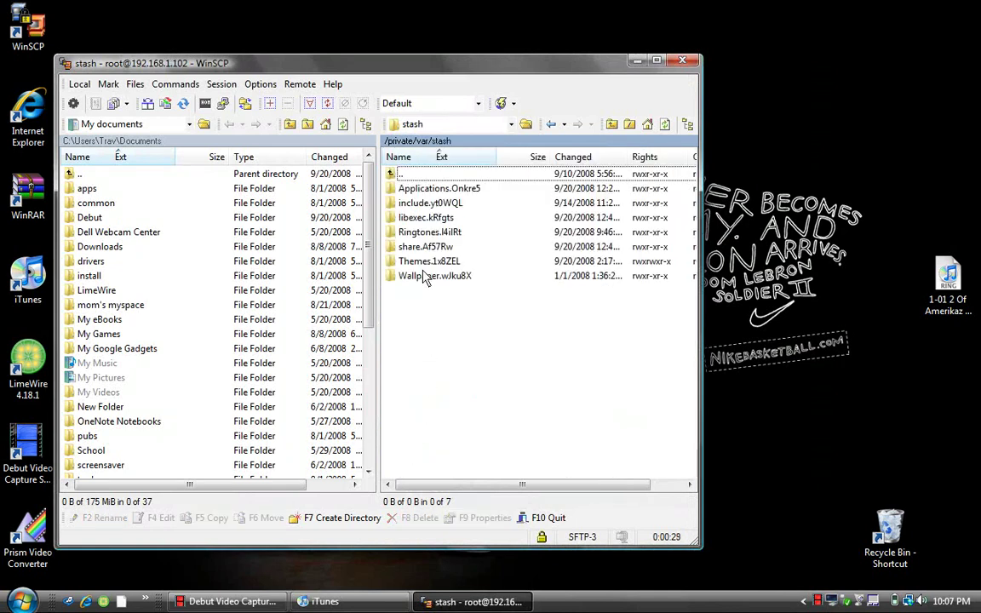
double_click(428, 233)
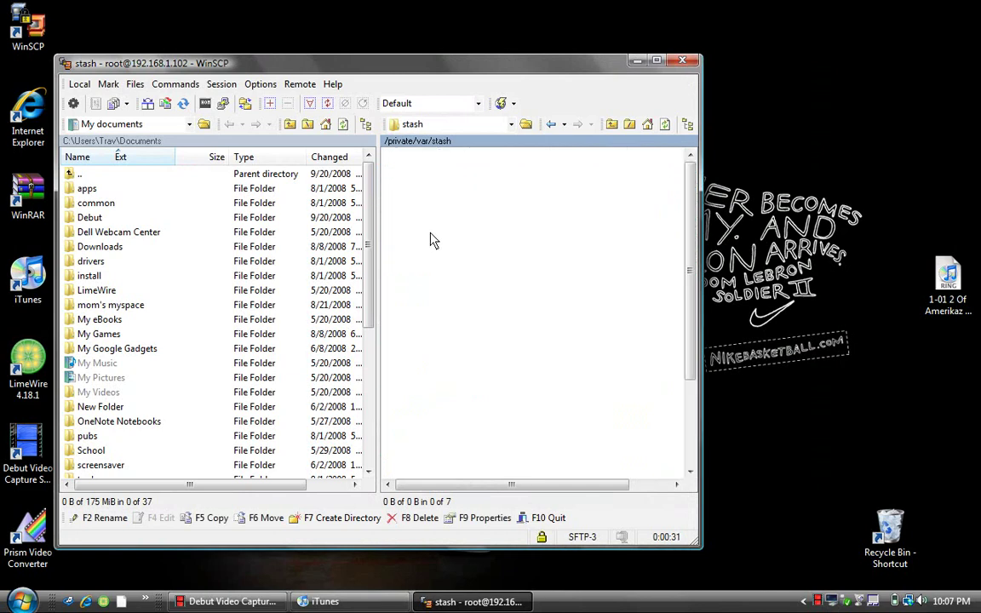
Copy the desktop file "1-01 2 Of Amerikaz Most Wanted 1.m4r" into the phone's Ringtones folder with the default transfer settings.
left_click(763, 320)
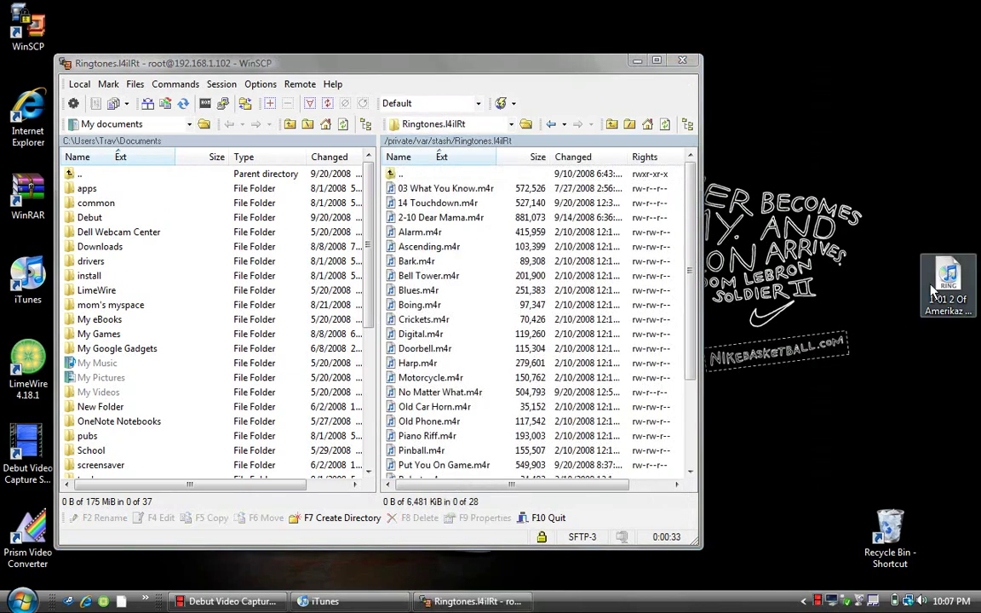
left_click_drag(948, 276, 670, 247)
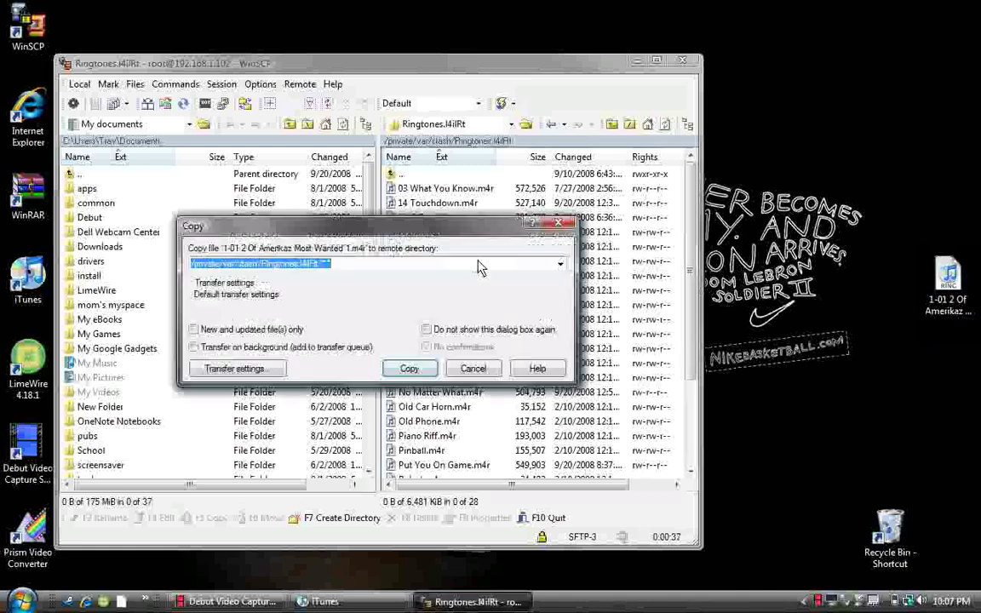
left_click(410, 369)
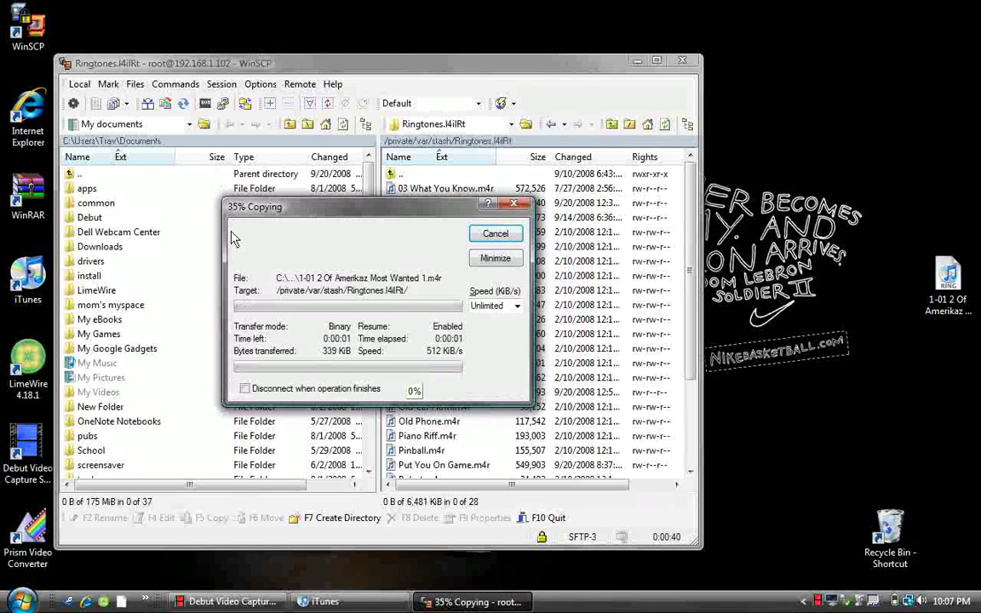
left_click(495, 258)
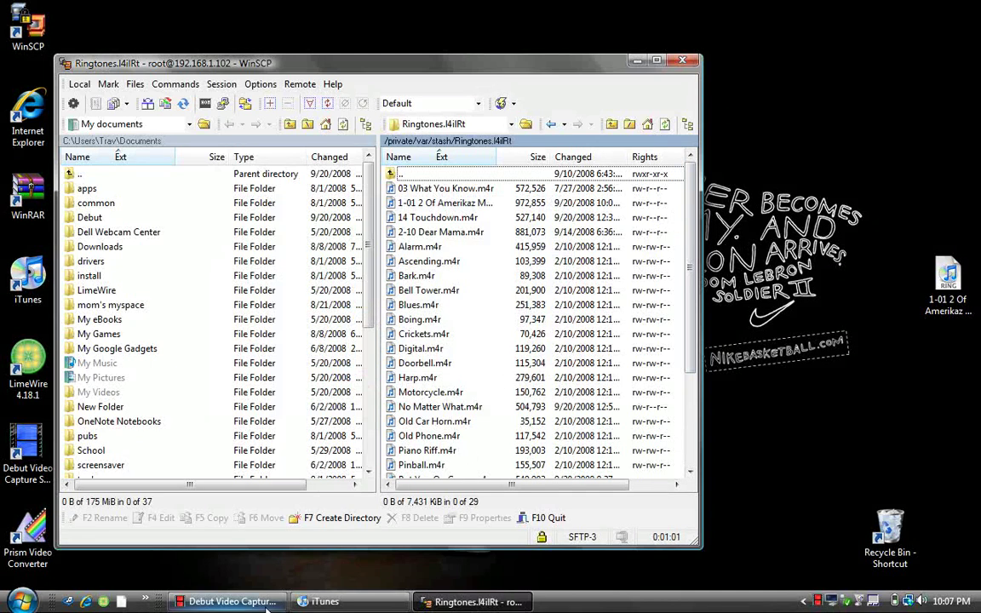
mouse_move(267, 605)
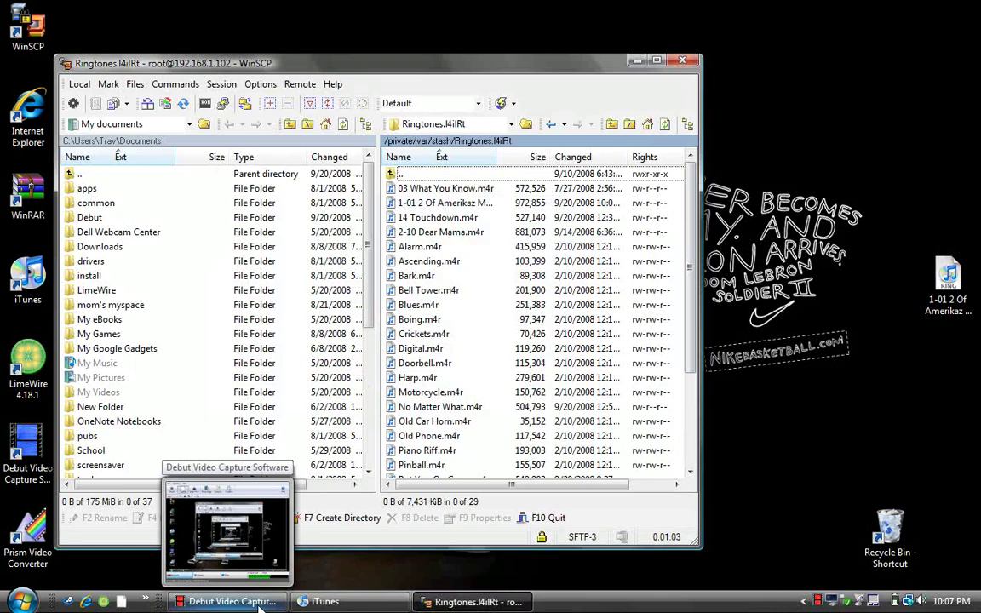